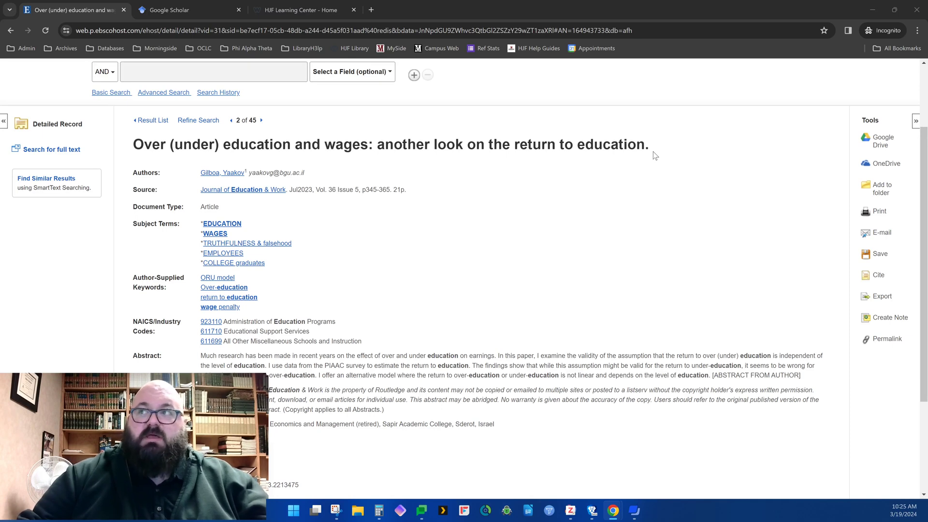
Examine the detailed record for its full-text options, subject terms, abstract and exact article title
scroll(424, 121, up, 2)
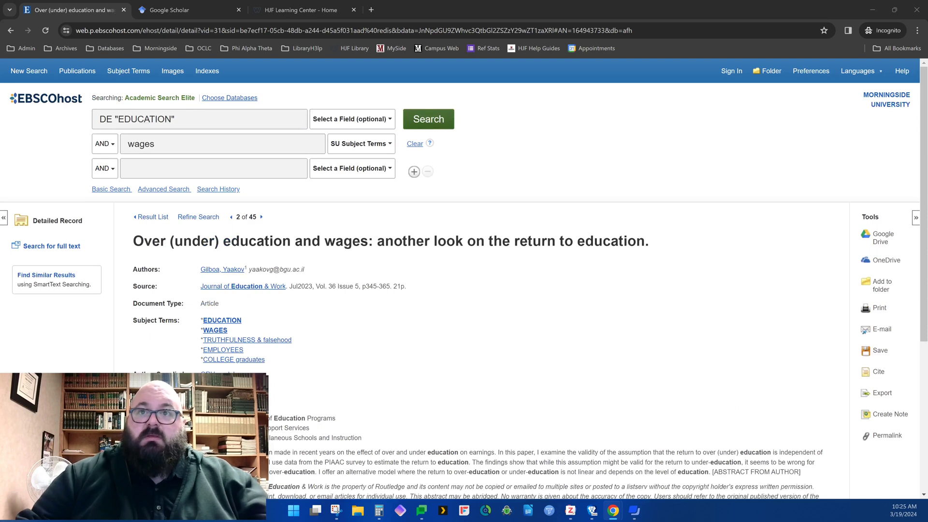
scroll(435, 326, down, 4)
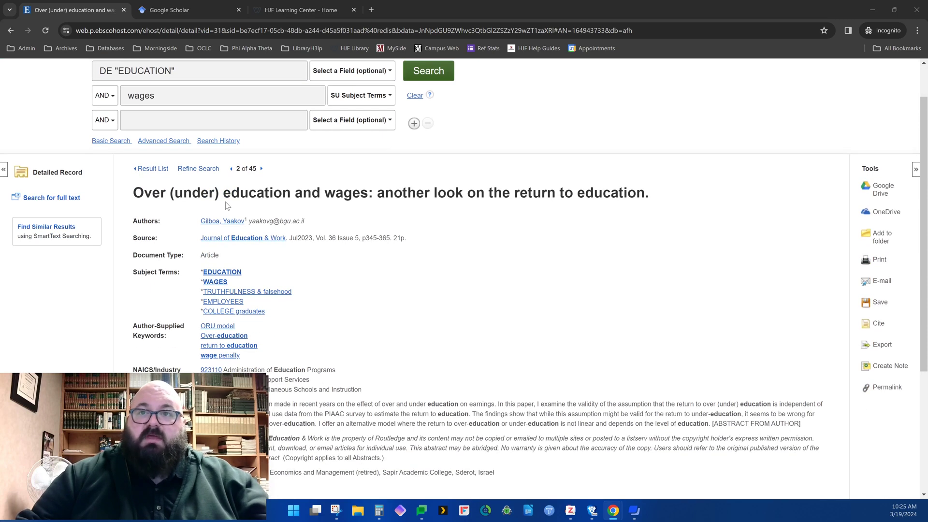
scroll(56, 180, up, 3)
scroll(138, 259, down, 4)
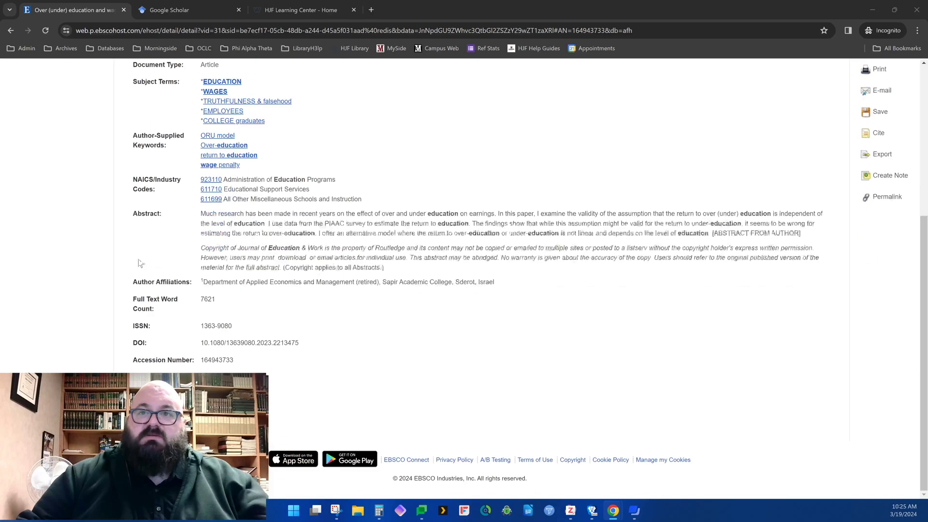
scroll(121, 259, up, 3)
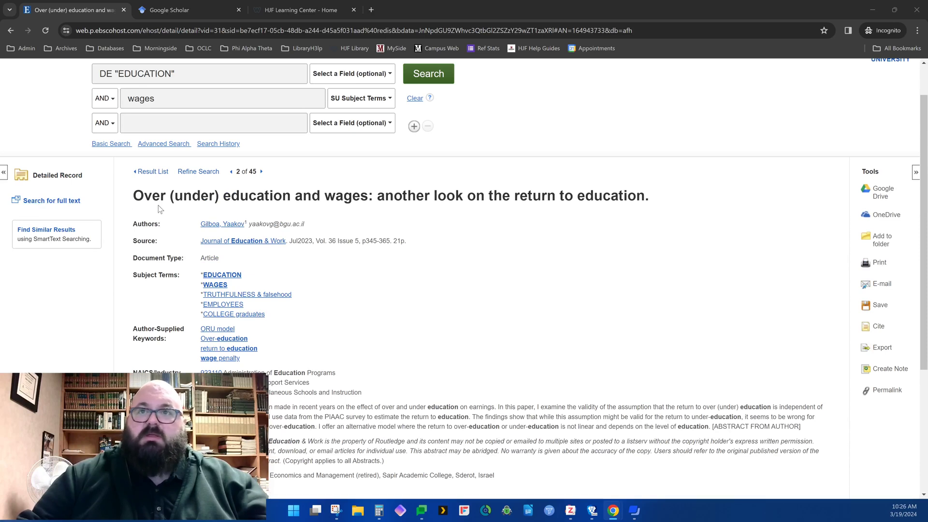
drag(153, 193, 651, 192)
click(650, 192)
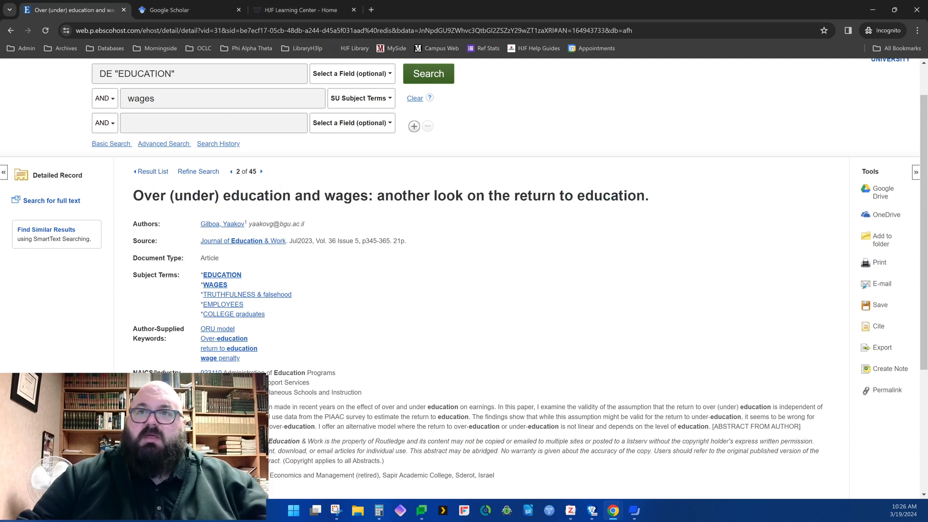
Switch to Google Scholar and search for the exact phrase "Over (under) education and wages: another look on the return to education"
click(186, 11)
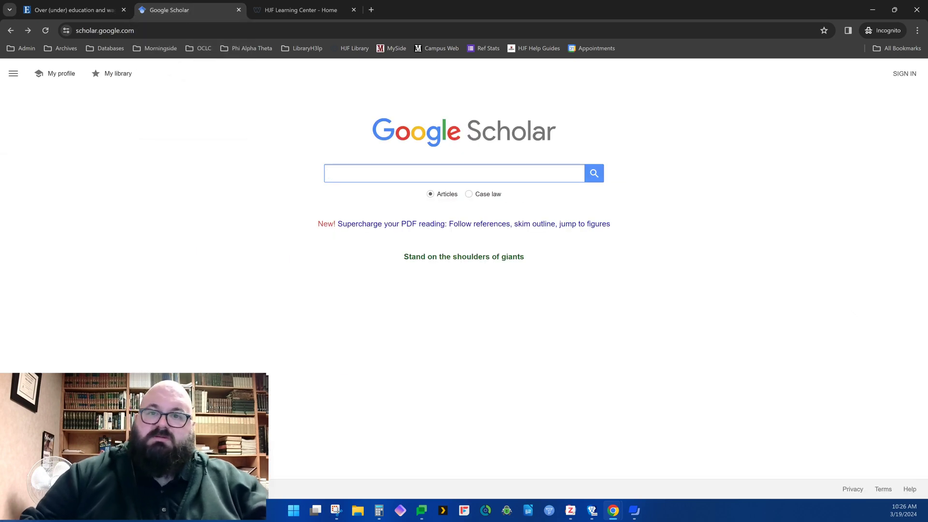
text("Over (under) education and wages: another look on the return to education")
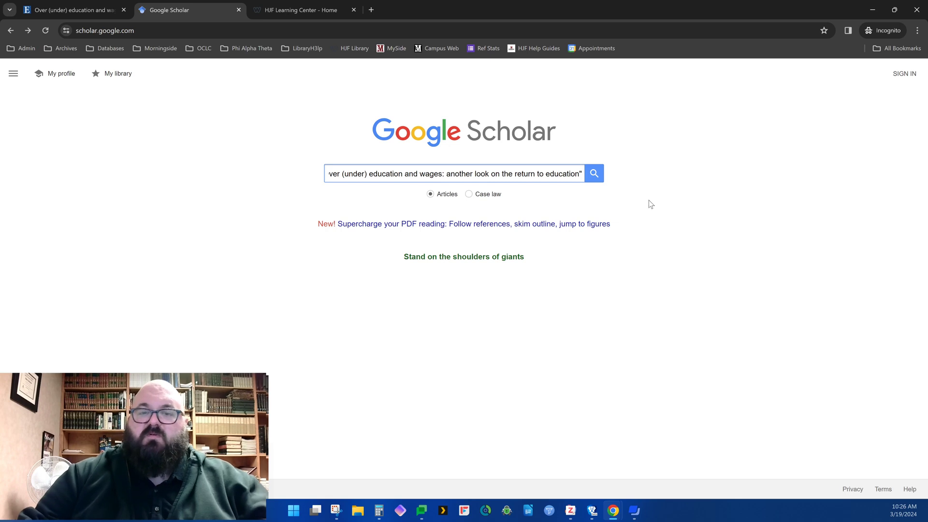
click(589, 177)
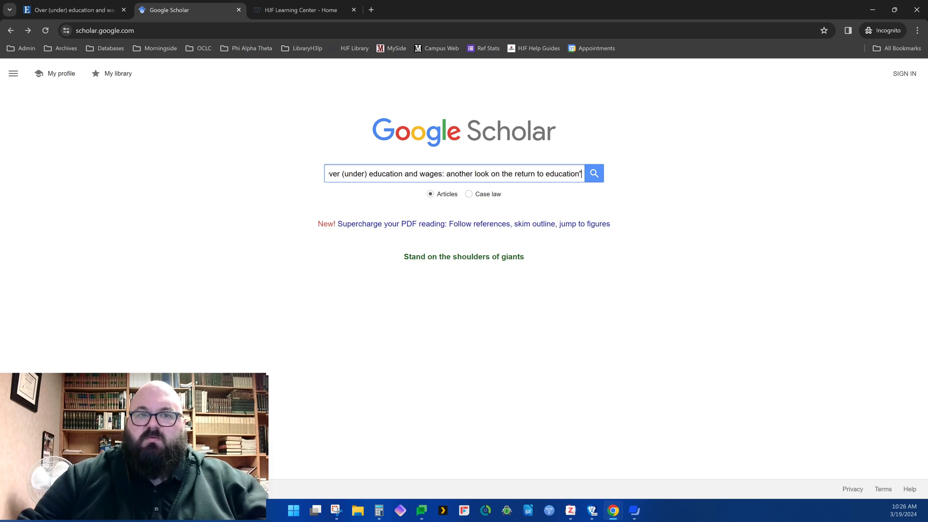
click(594, 175)
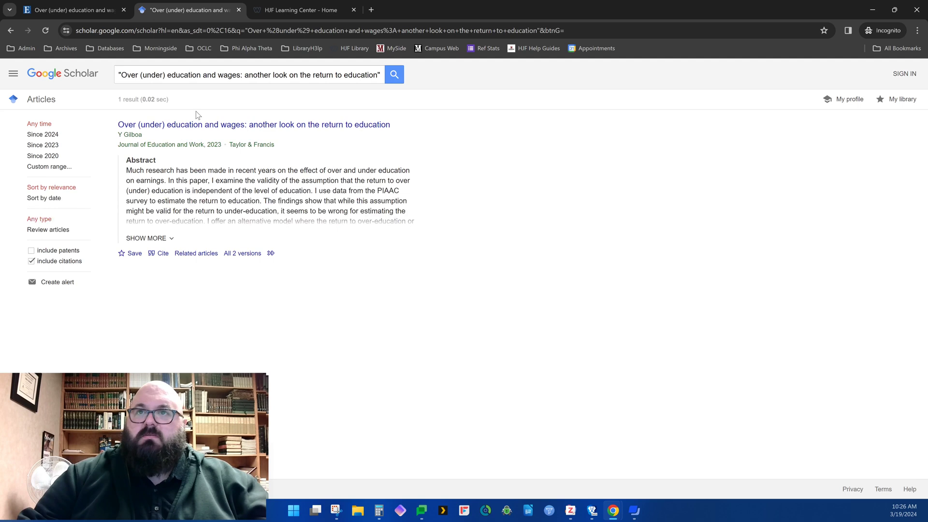
Open the article's Taylor & Francis page, check its full-article access and purchase options, and return to the Google Scholar results
click(221, 128)
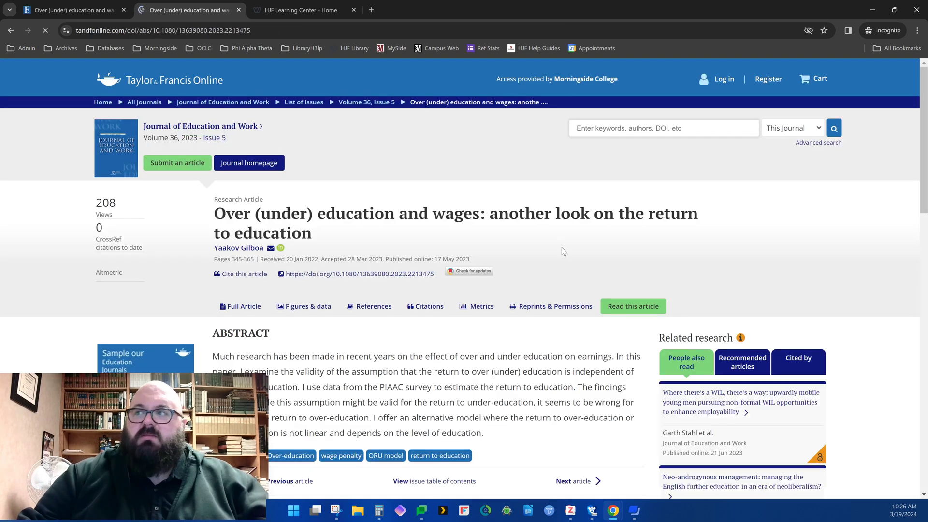
click(633, 308)
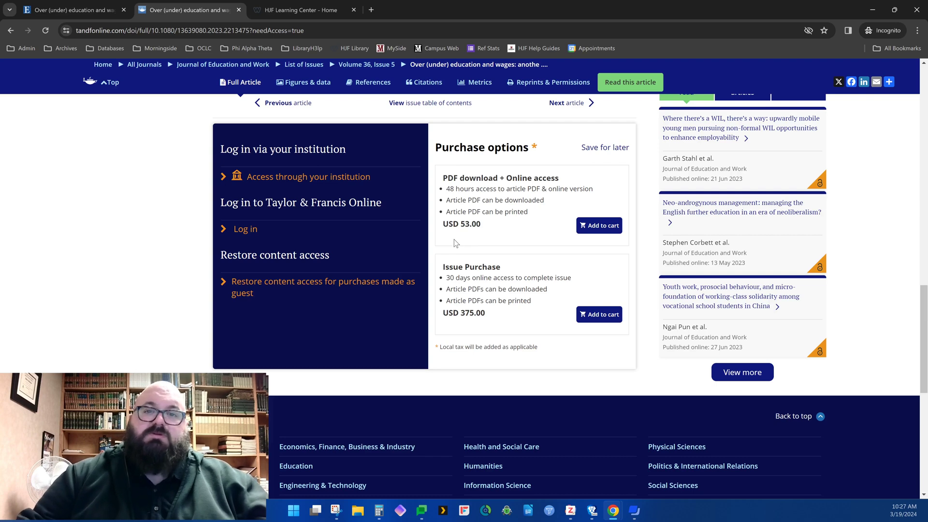
click(399, 290)
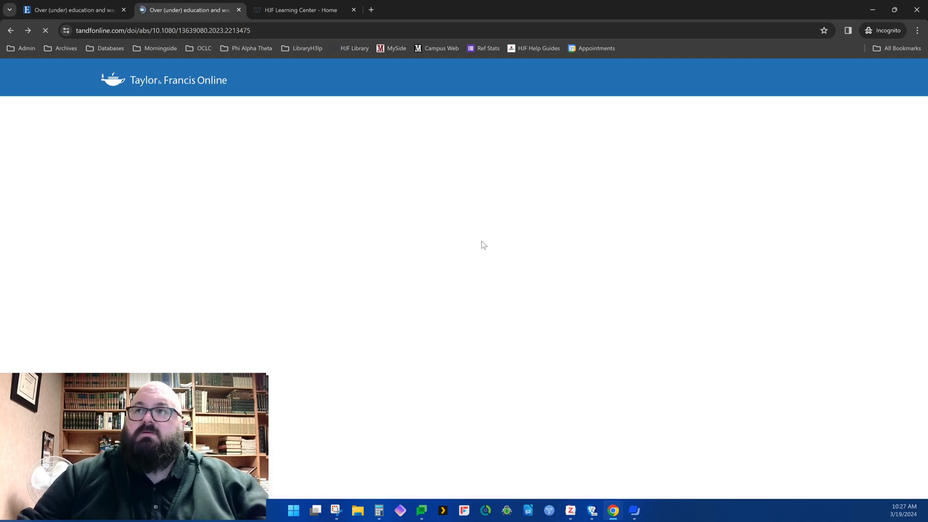
key(alt+Left)
key(alt+Left)
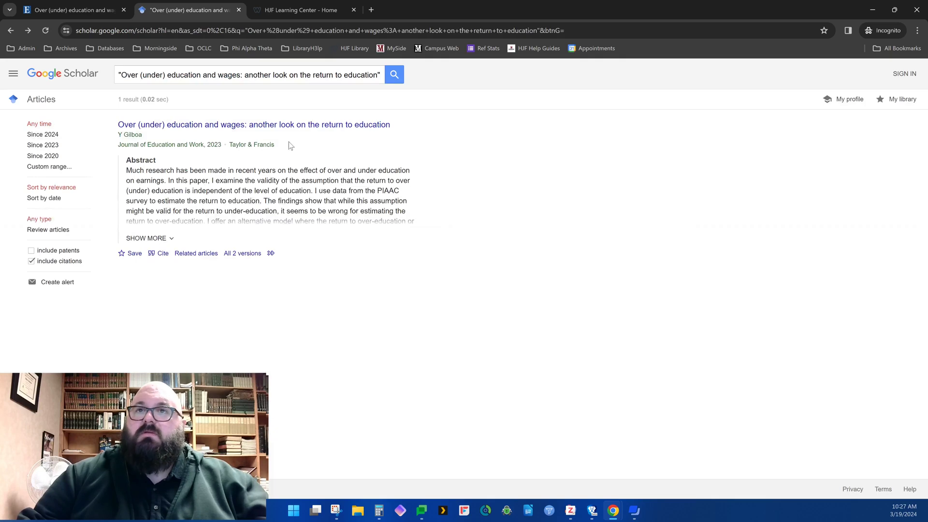
Search HJF Discovery Search on the library website for "Over (under) education and wages: another look on the return to education" as an exact phrase
click(299, 10)
click(283, 194)
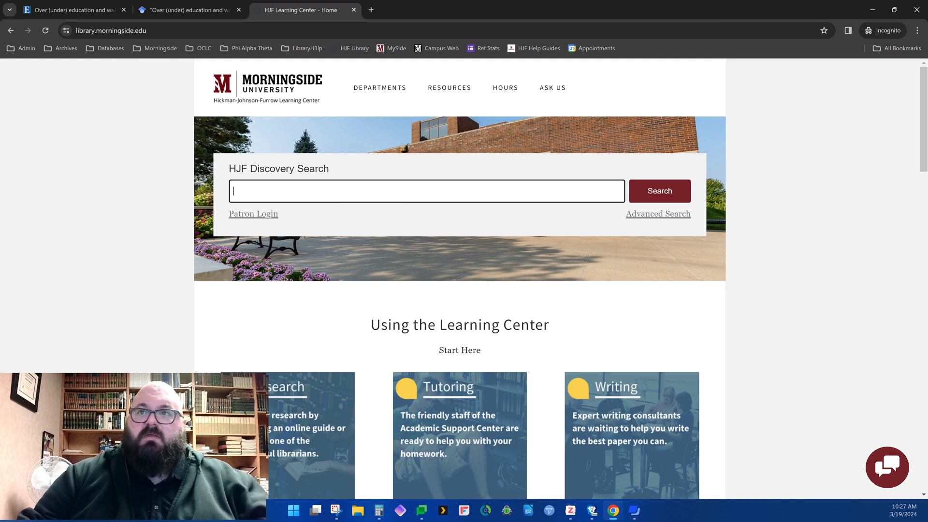
drag(228, 171, 347, 157)
click(317, 184)
text("Over (under) education and wages: another look on the return to education")
click(671, 195)
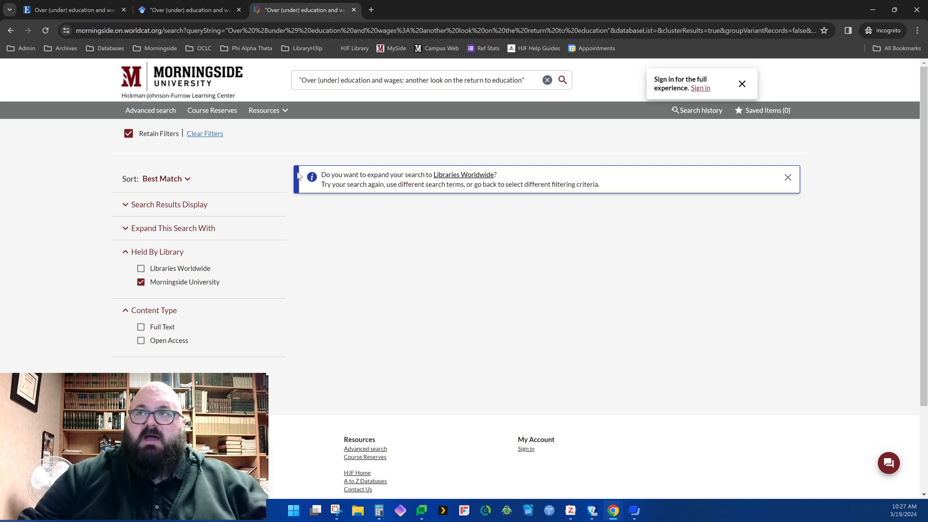
Expand the library search from Morningside University to Libraries Worldwide
drag(317, 177, 429, 175)
click(429, 175)
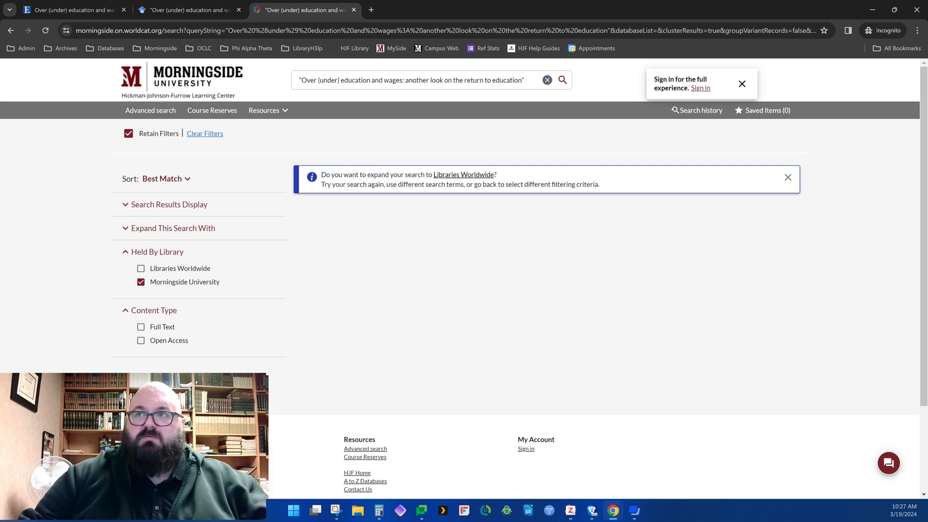
click(324, 81)
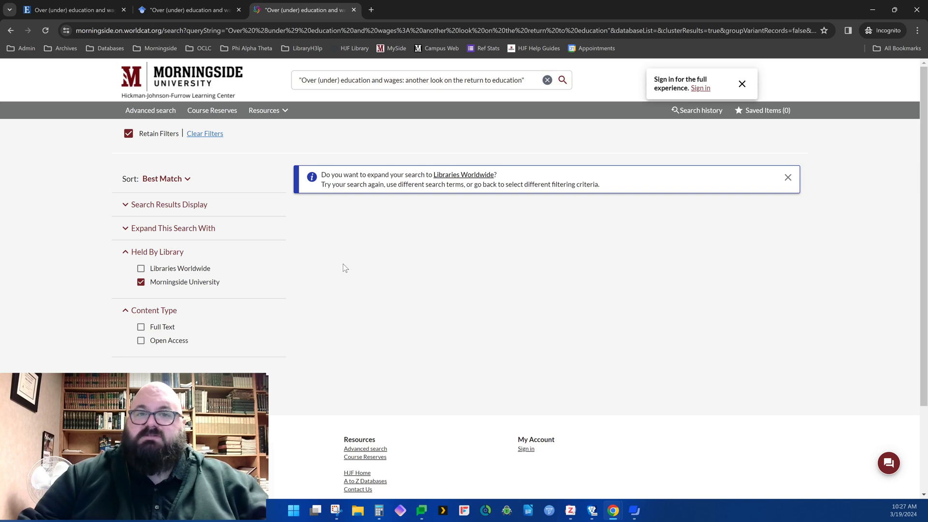
click(141, 269)
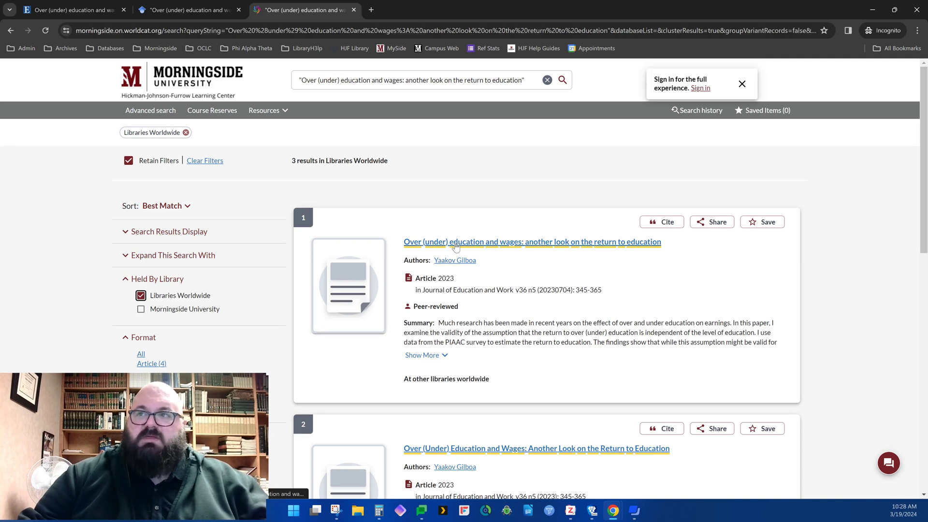
Open the first search result's record and review its item details and access options
click(455, 244)
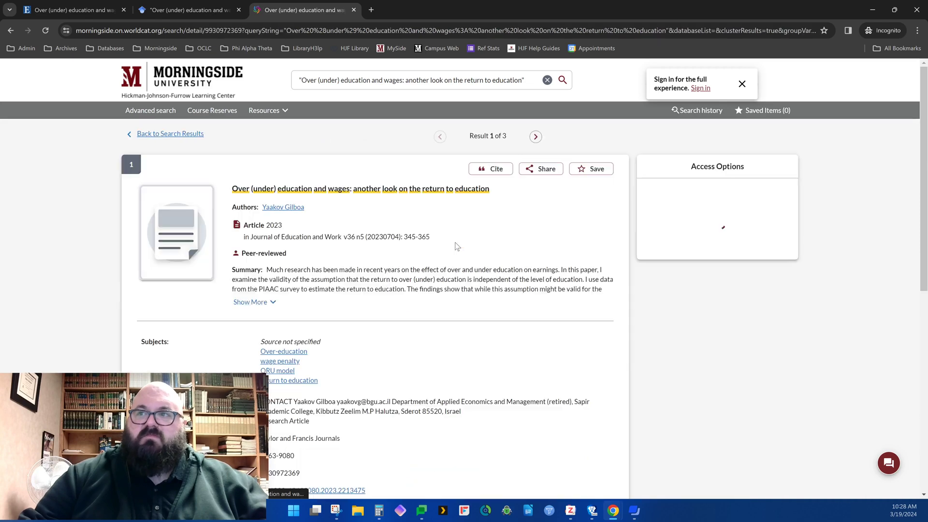
scroll(397, 248, down, 4)
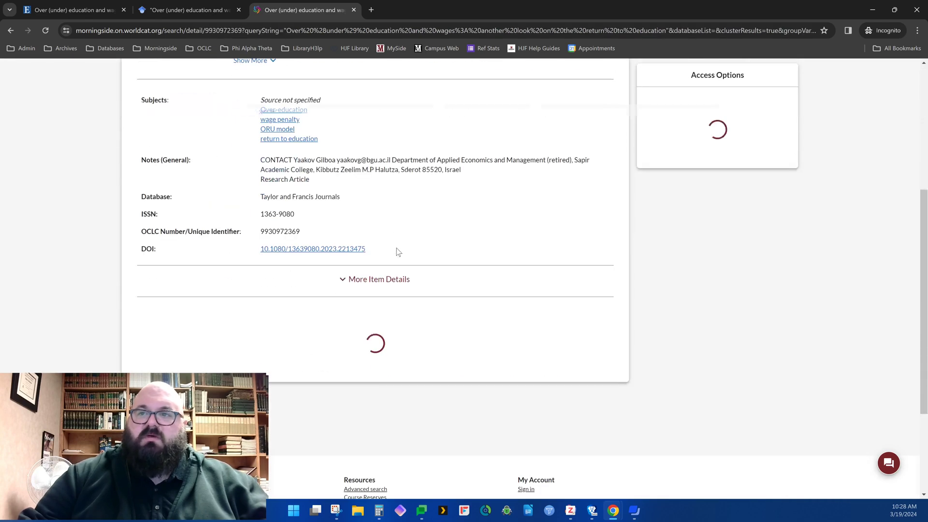
scroll(297, 128, up, 2)
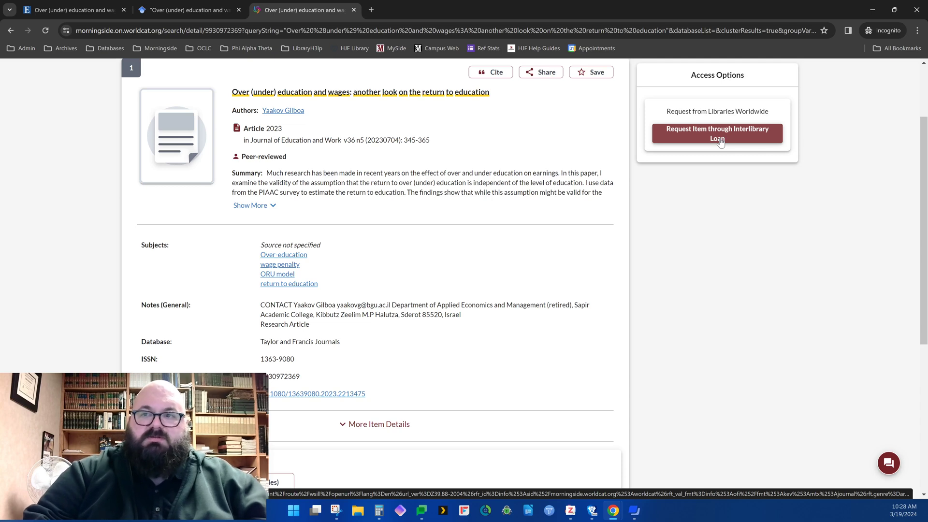
View the list of other libraries worldwide holding the article, select its location text, and close the list
scroll(420, 164, down, 4)
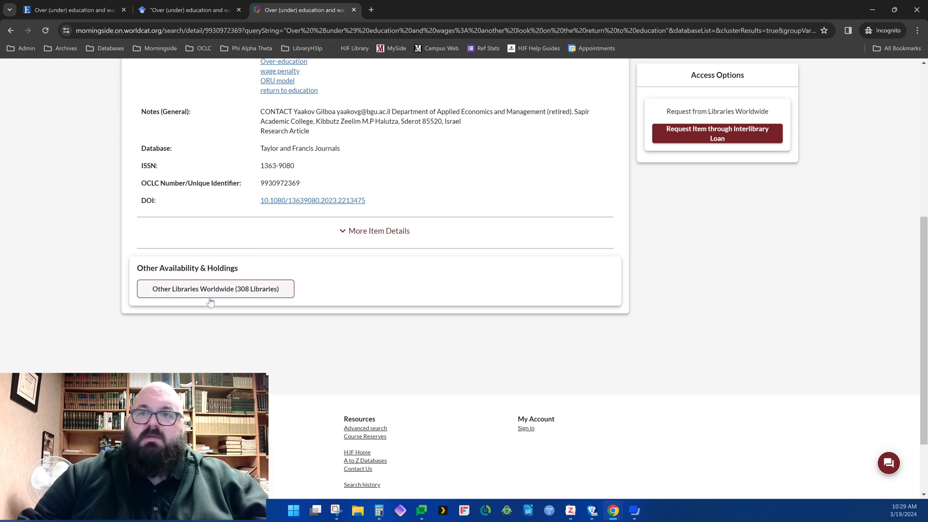
click(289, 285)
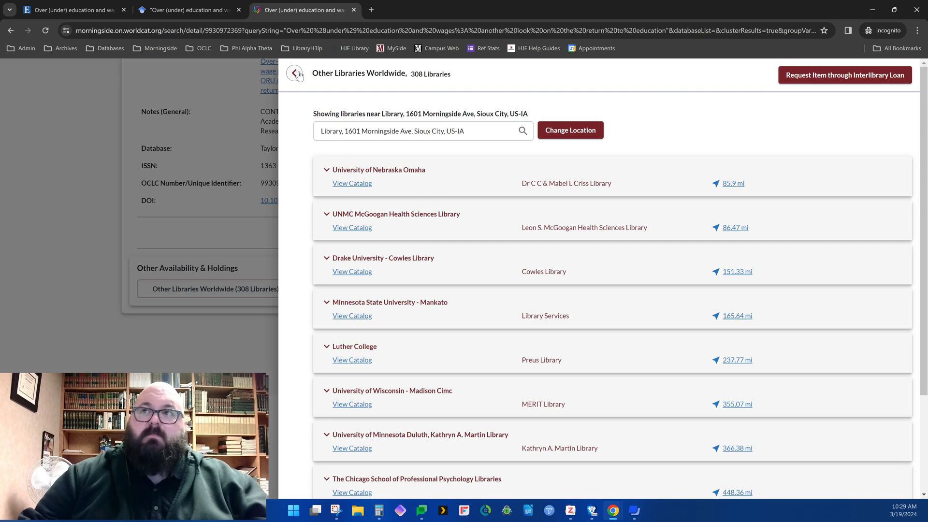
click(413, 132)
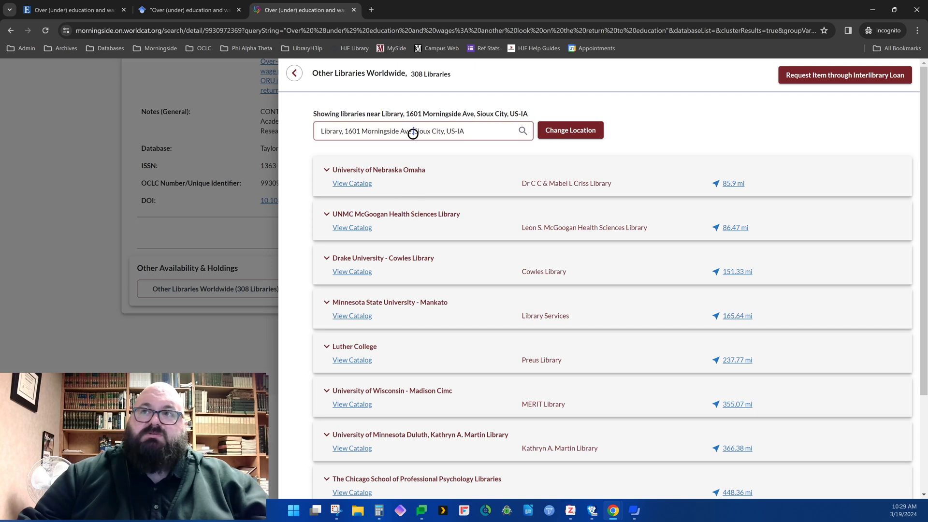
key(ctrl+a)
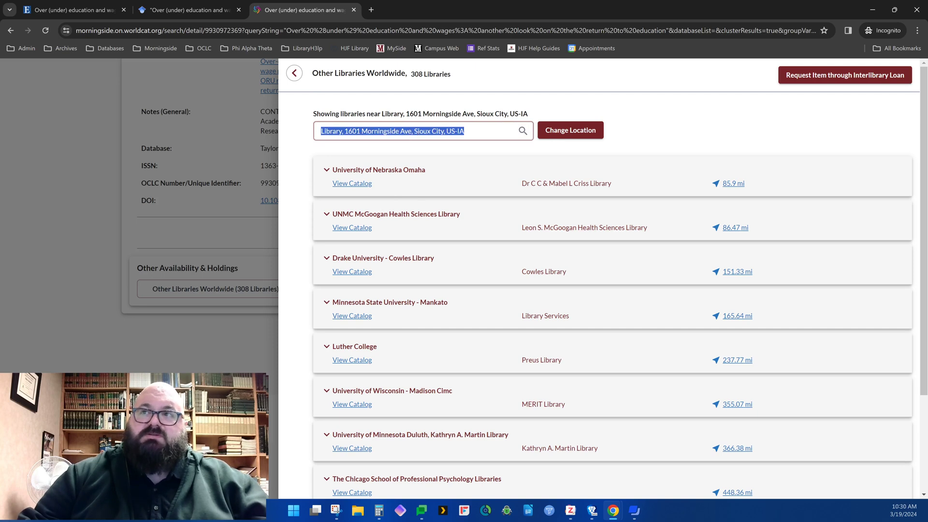
triple_click(379, 131)
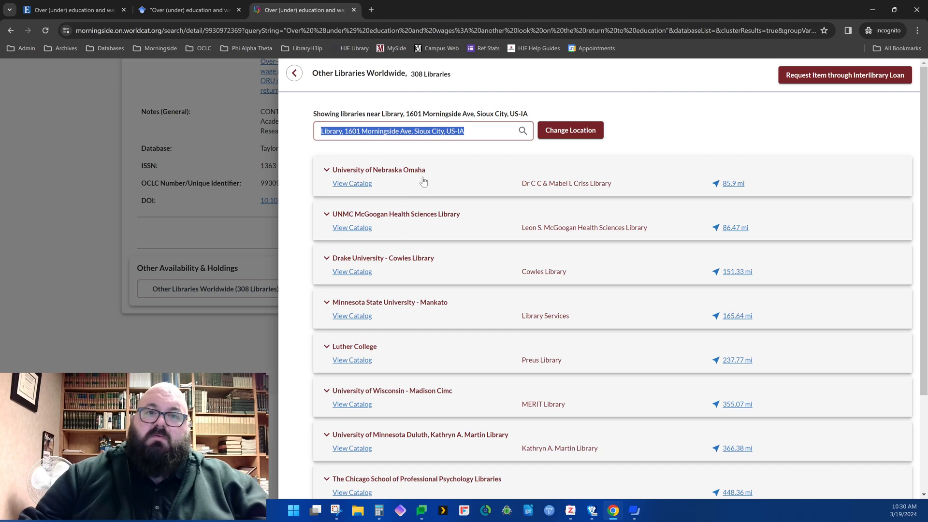
click(294, 73)
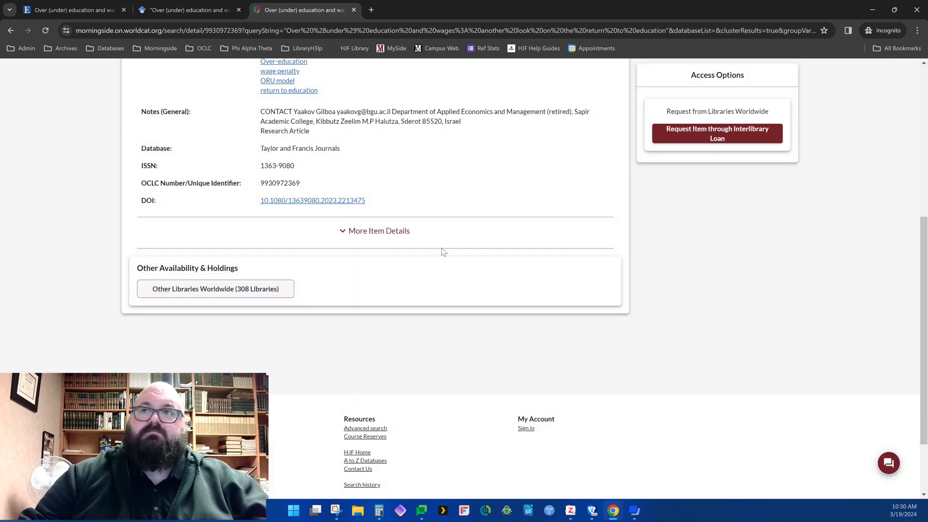
scroll(444, 251, up, 6)
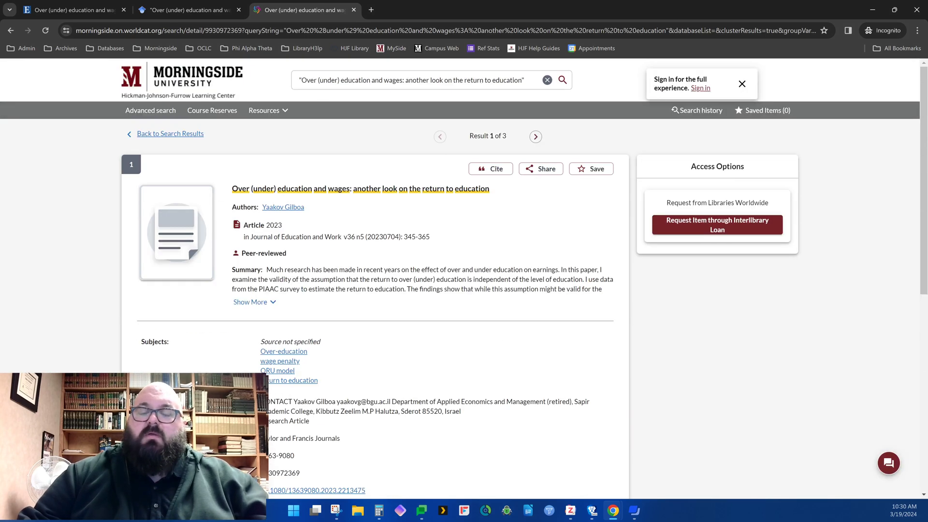
scroll(430, 280, down, 3)
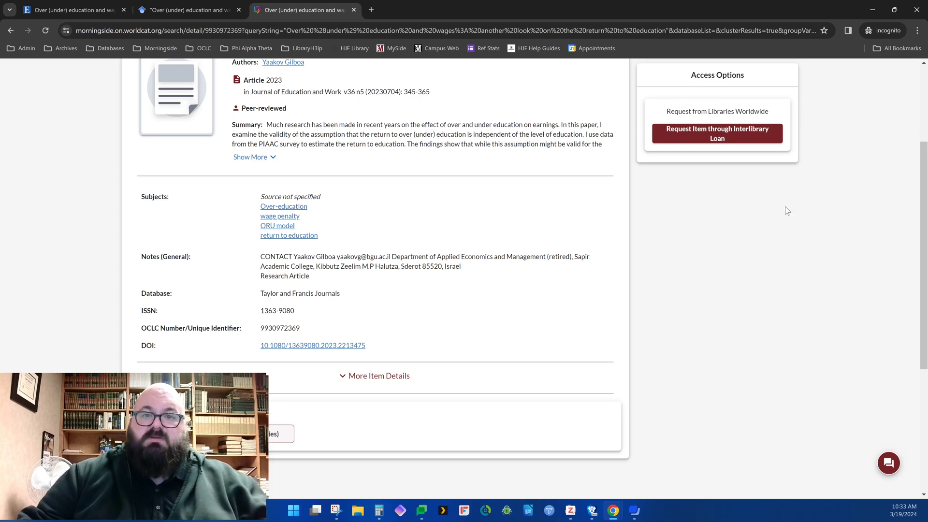
click(635, 511)
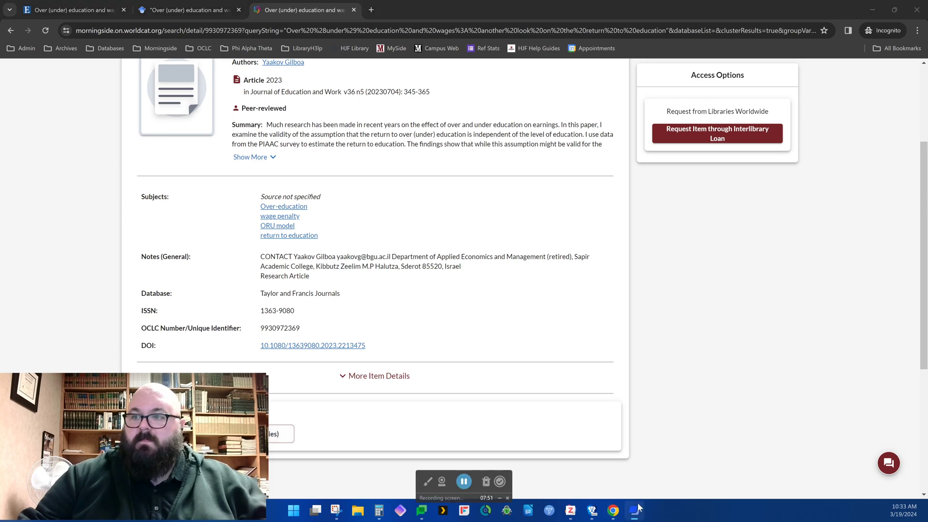